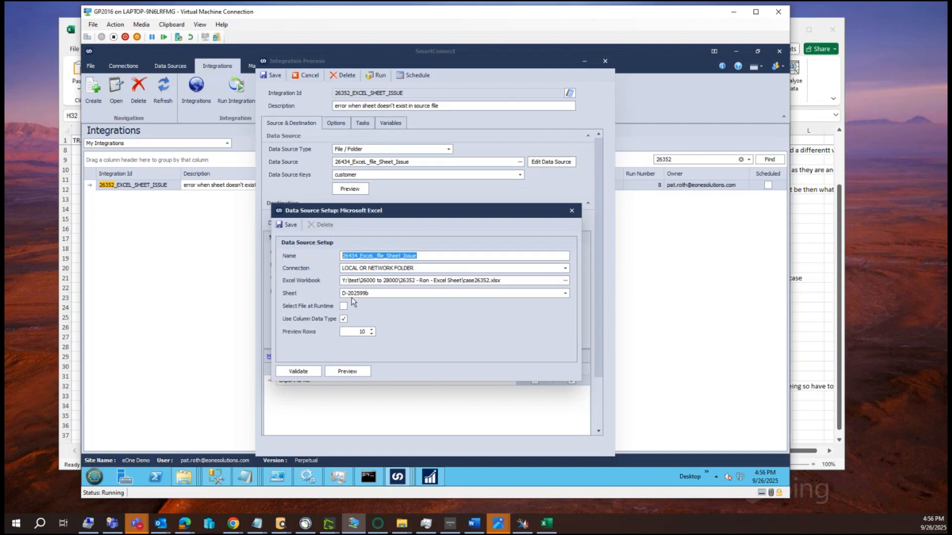
Step: Preview the Excel data source's rows, save its setup, and preview the source data again from the integration
left_click(347, 371)
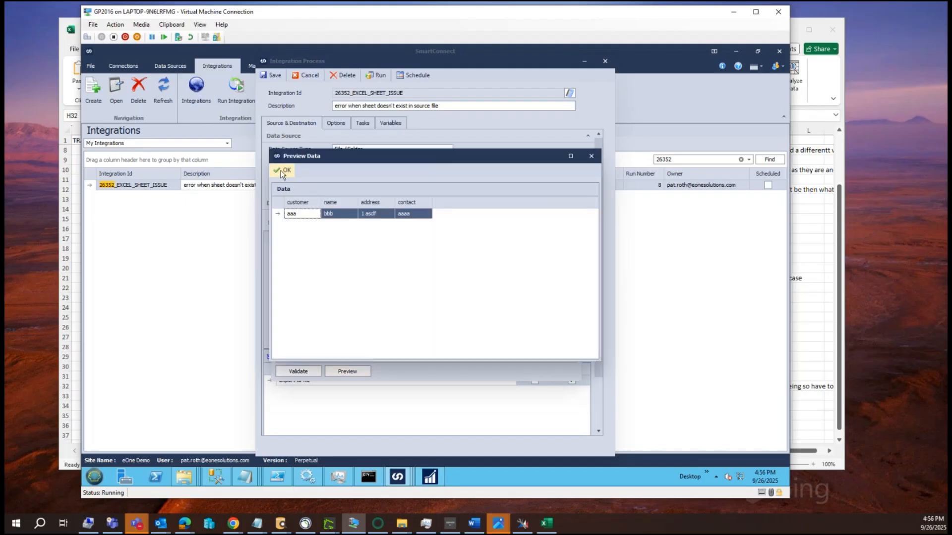
left_click(280, 170)
left_click(286, 222)
left_click(346, 186)
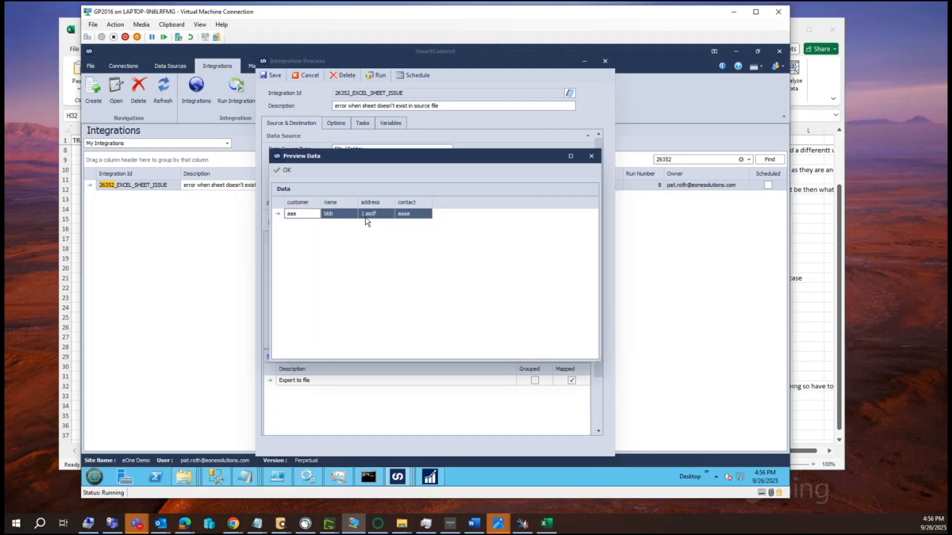
left_click(282, 169)
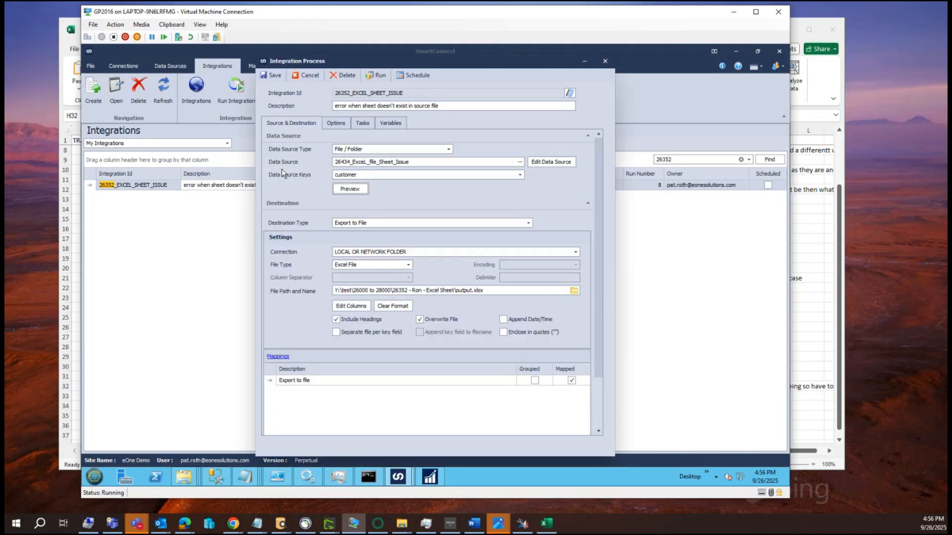
Step: Run the 26352_EXCEL_SHEET_ISSUE integration from its setup window and close the progress report
left_click(379, 78)
left_click(411, 274)
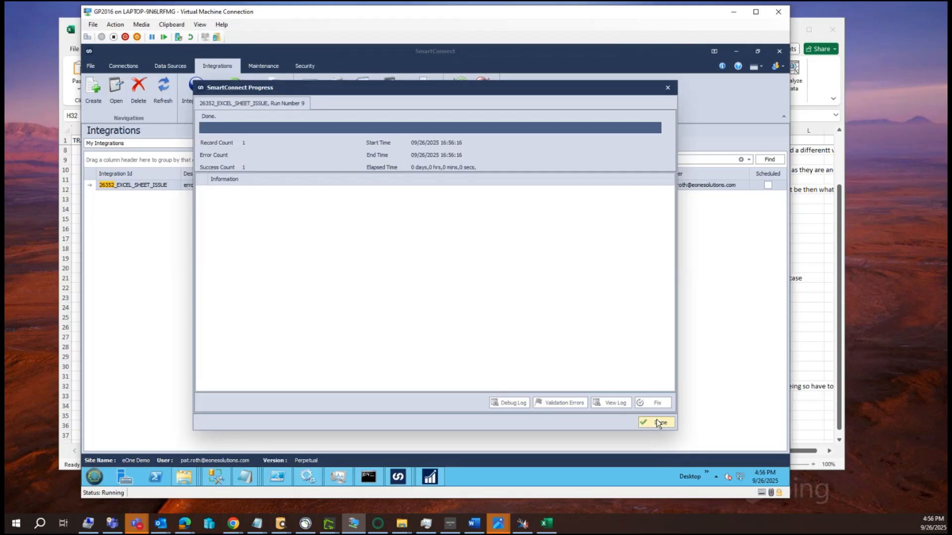
left_click(657, 421)
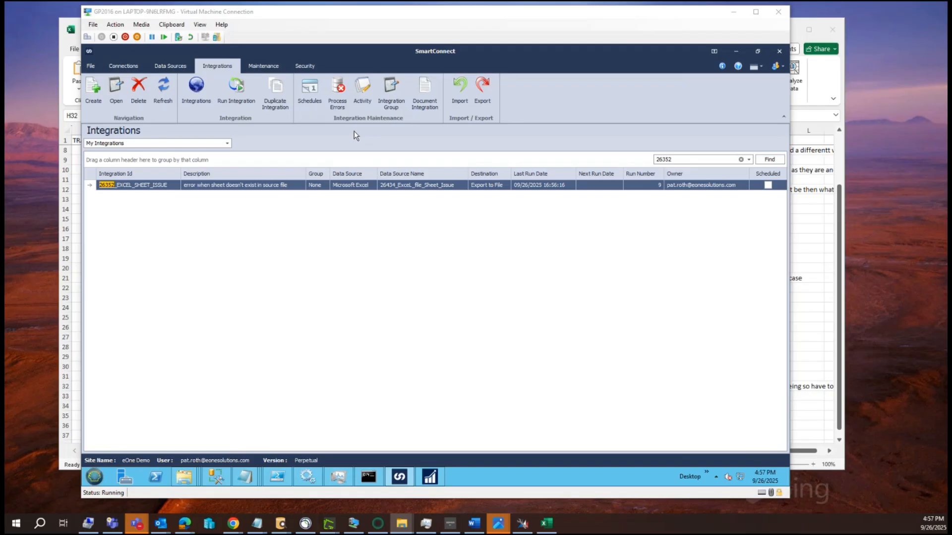
Step: Run the 26352_EXCEL_SHEET_ISSUE integration from the integrations list and close its progress report
left_click(237, 90)
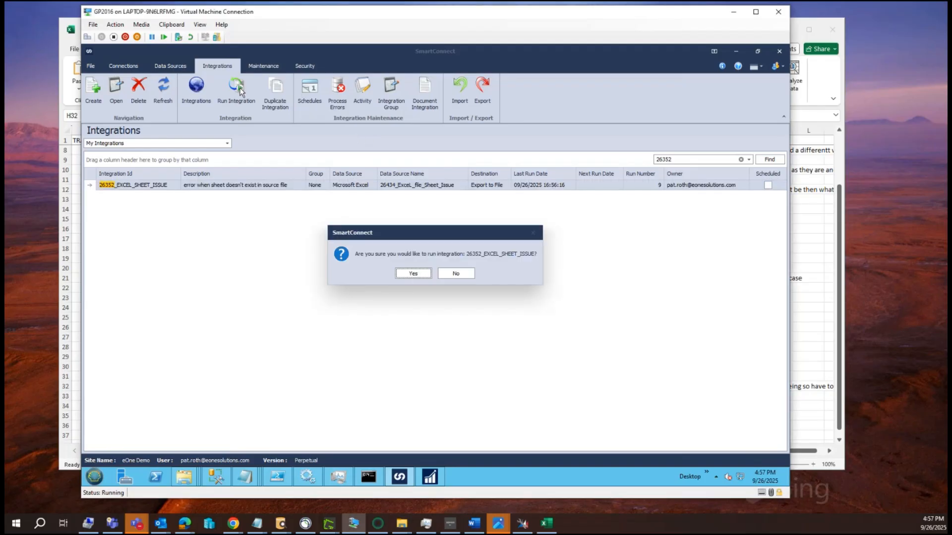
left_click(411, 275)
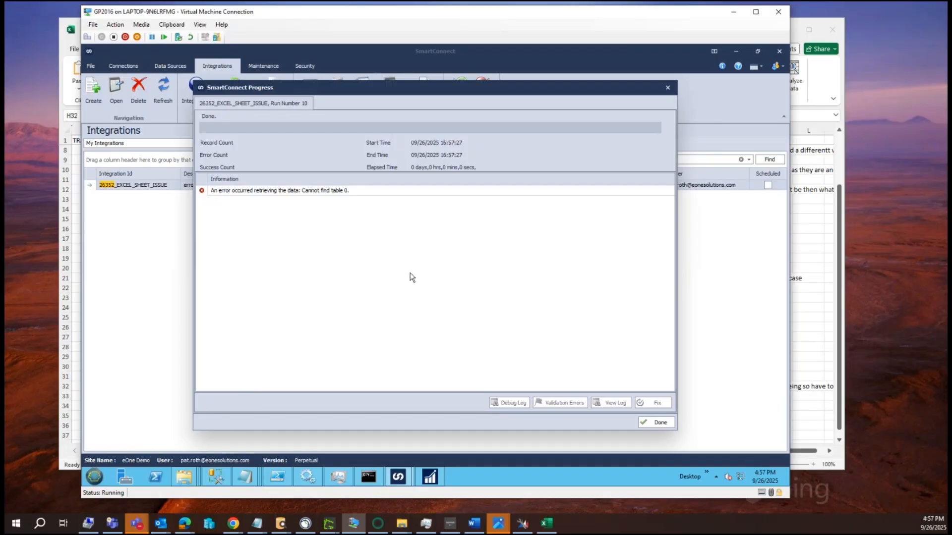
left_click(656, 422)
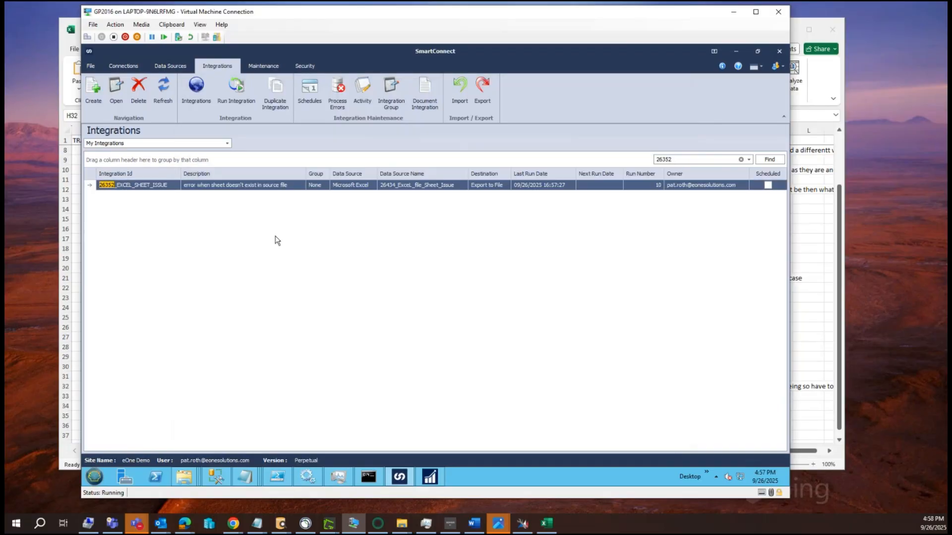
Step: Open the 26352_EXCEL_SHEET_ISSUE integration, view the connection error's details, and dismiss the error
left_click(228, 187)
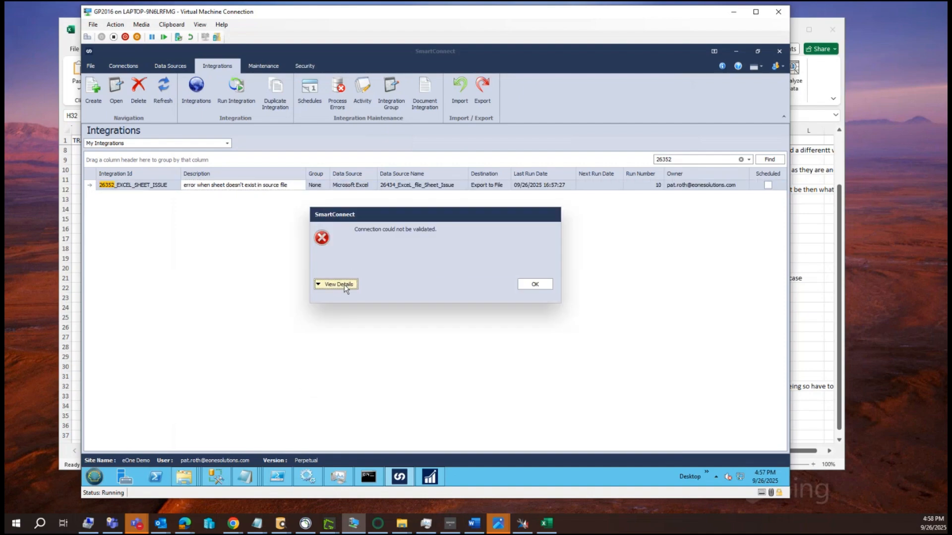
left_click(343, 284)
left_click(543, 350)
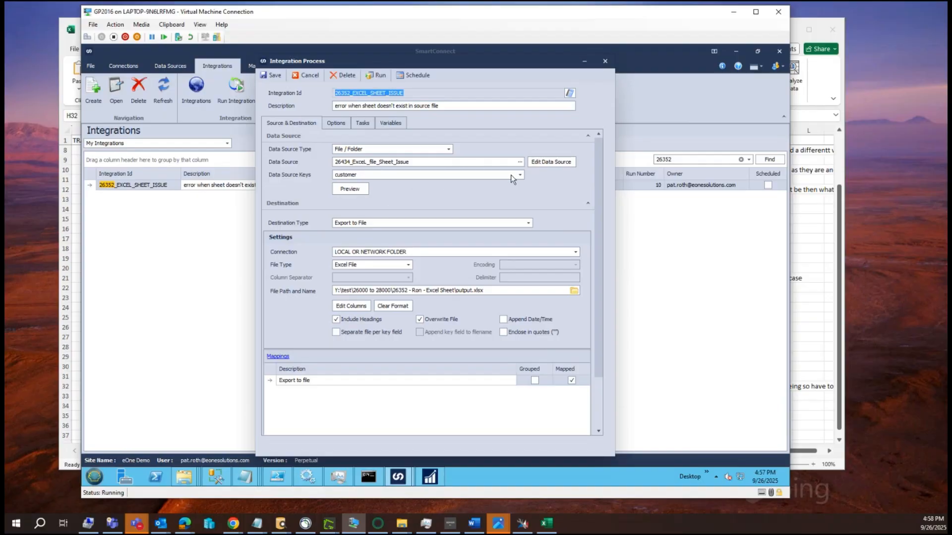
Step: Edit the integration's Excel data source and set its sheet to D-202588c
left_click(548, 163)
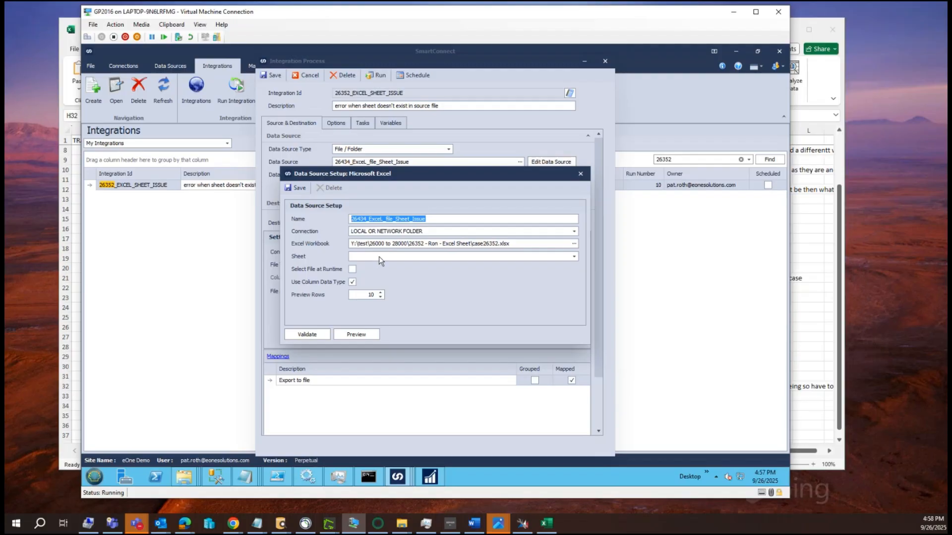
left_click(573, 257)
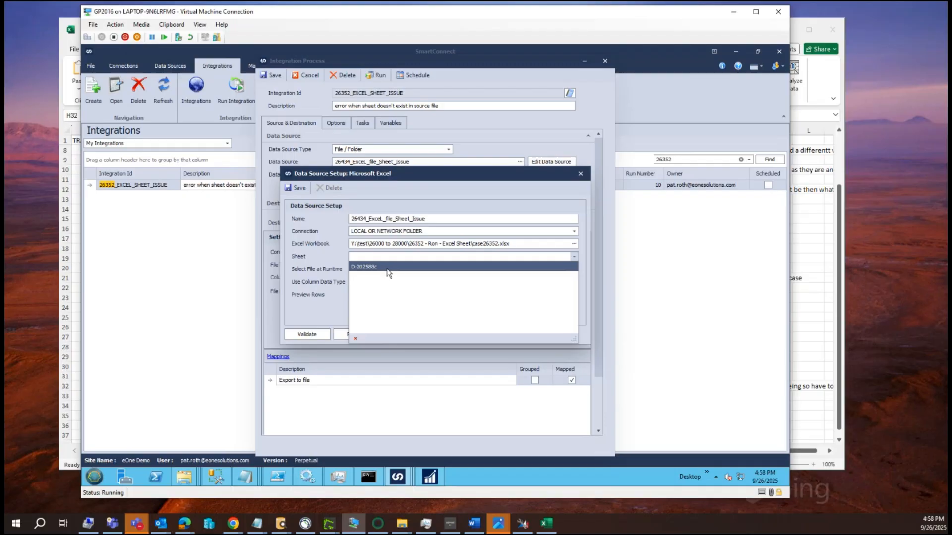
left_click(415, 182)
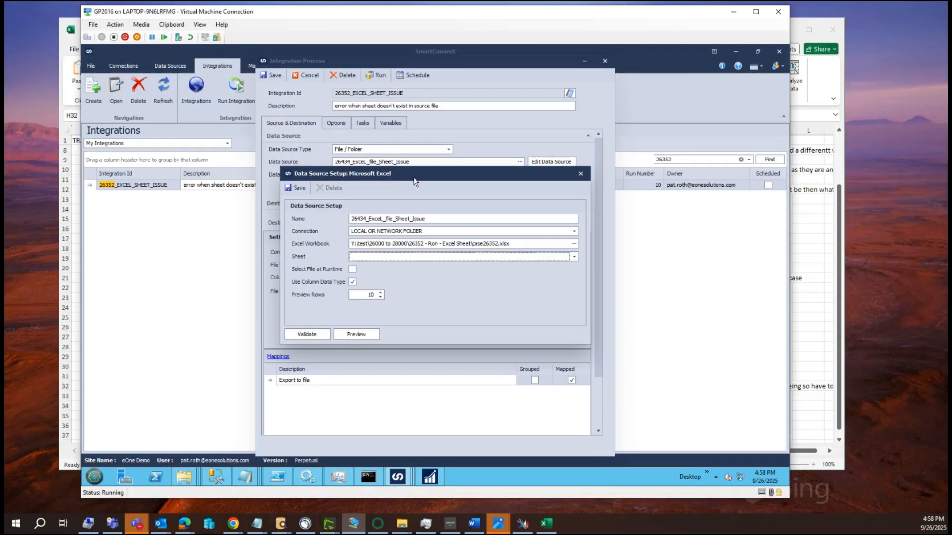
left_click(380, 256)
left_click(374, 268)
left_click_drag(412, 175, 409, 198)
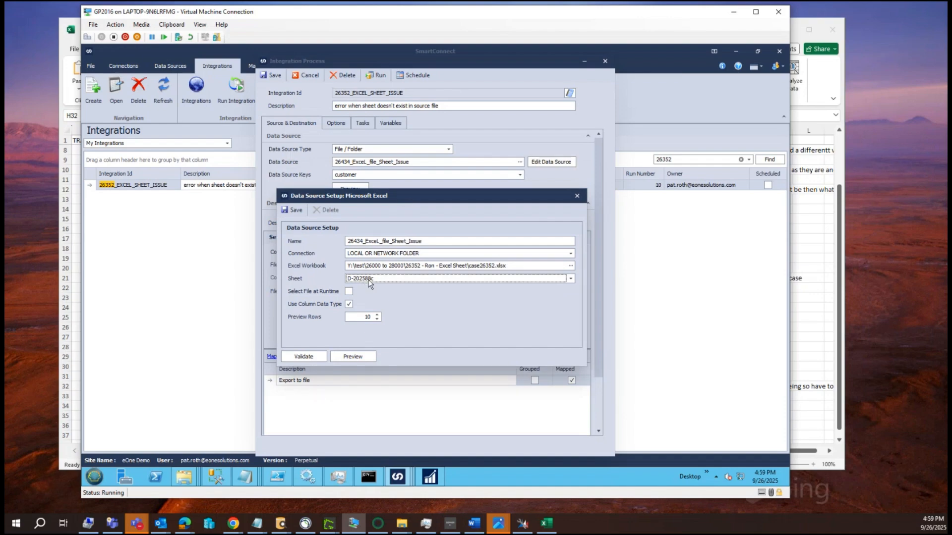
Step: Preview the data from the selected sheet and save the data source setup
left_click(358, 357)
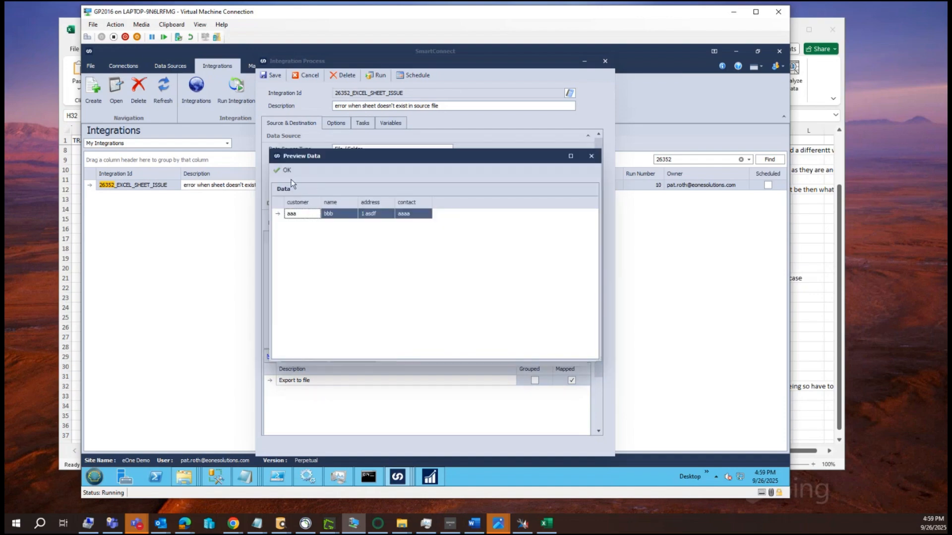
left_click(292, 171)
left_click(294, 210)
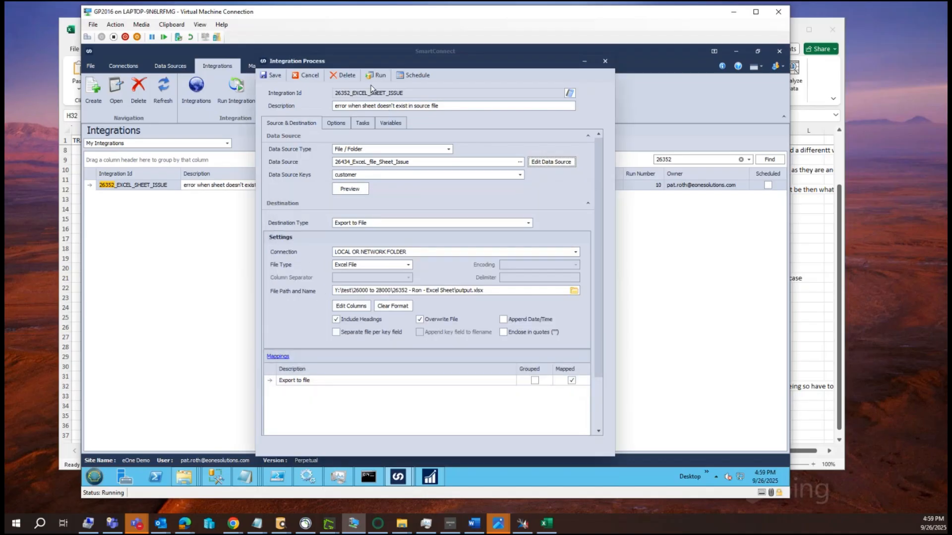
Step: Run the integration with the updated data source and close the progress report
left_click(376, 75)
left_click(416, 272)
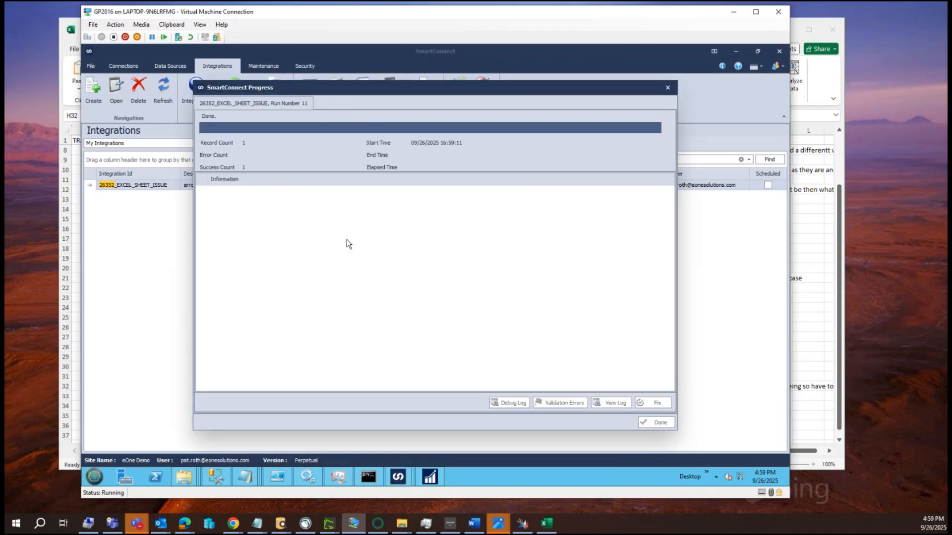
left_click(654, 423)
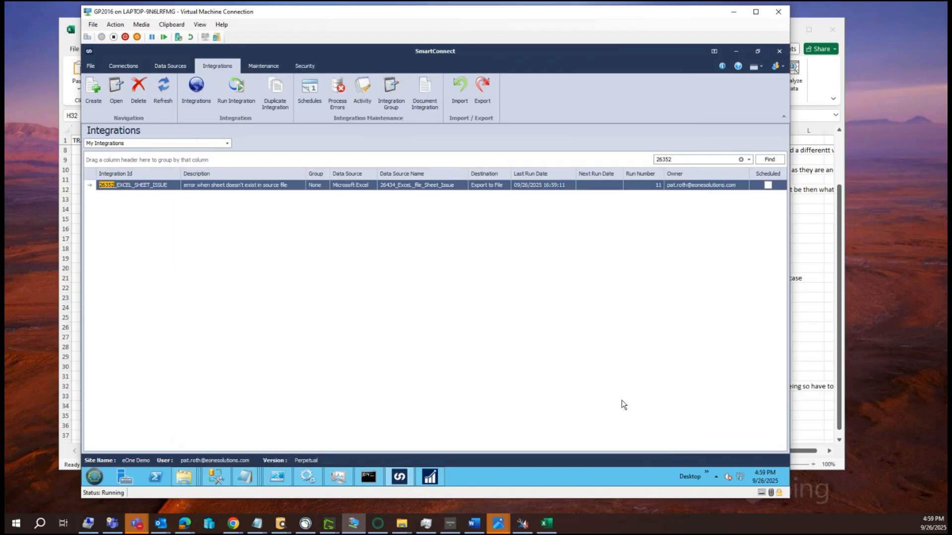
Step: Reopen the integration, enable Select File at Runtime in its Excel data source, and save both the data source and integration
double_click(196, 187)
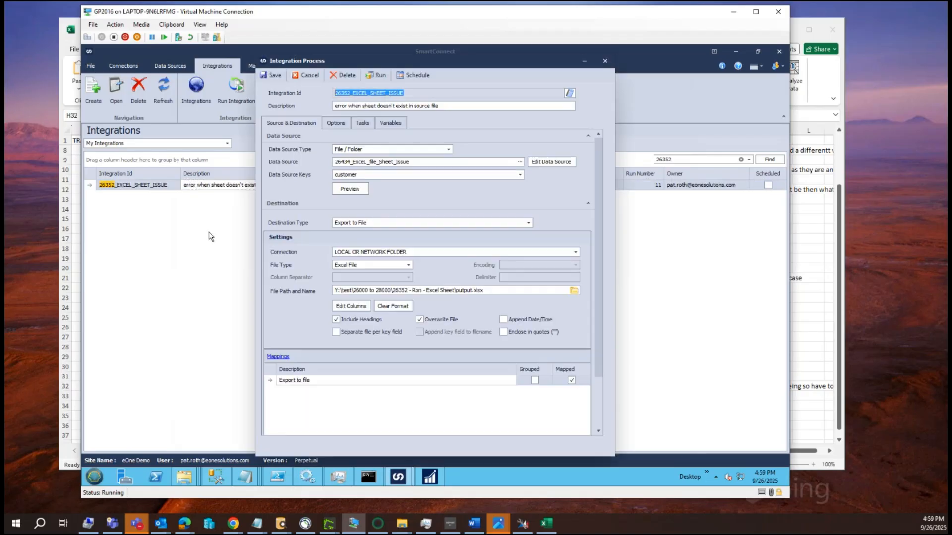
left_click(549, 162)
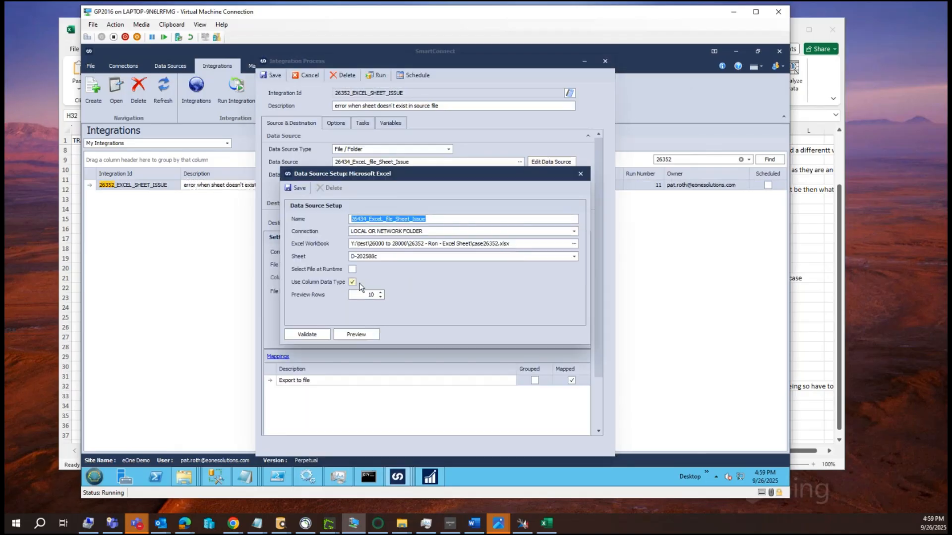
left_click(353, 269)
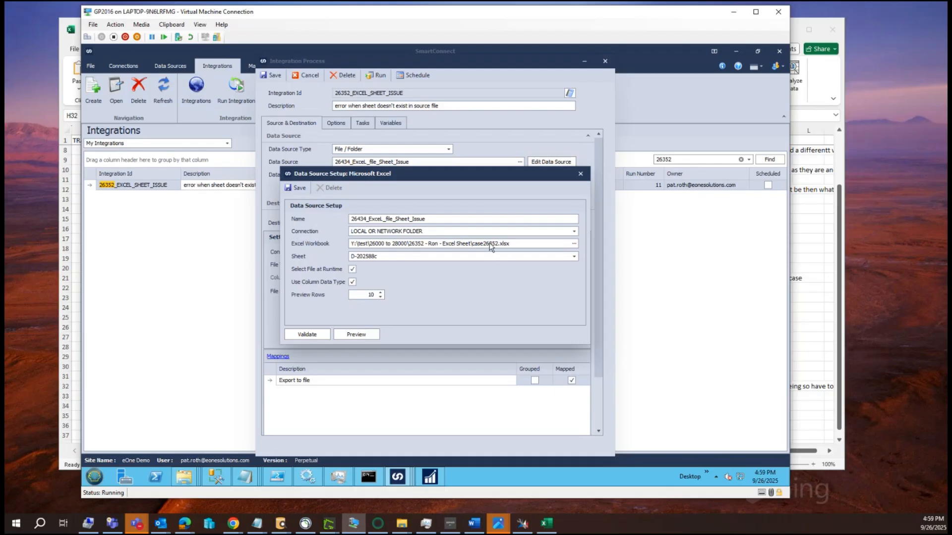
left_click(299, 188)
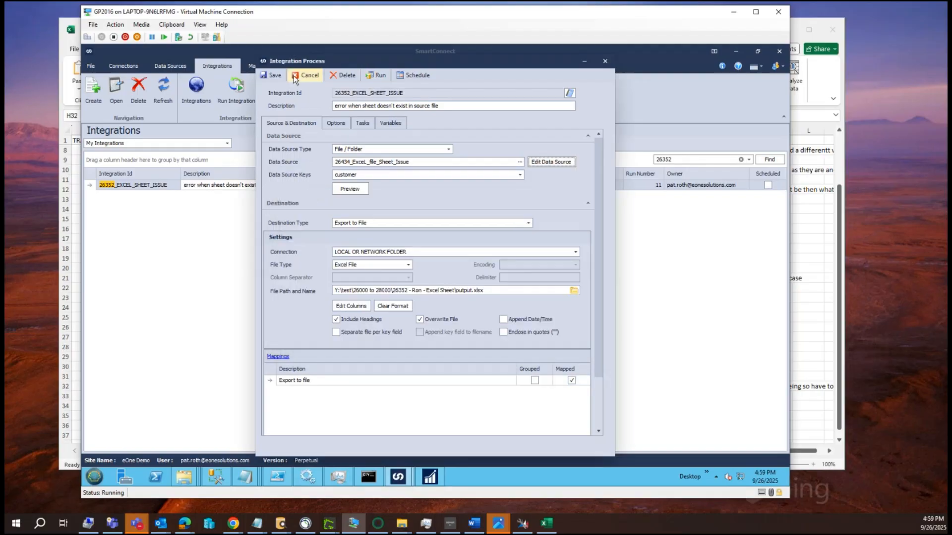
left_click(273, 77)
Step: Run the integration from the list using sheet D-202588c$ of case26352.xlsx, and close the progress report
left_click(255, 183)
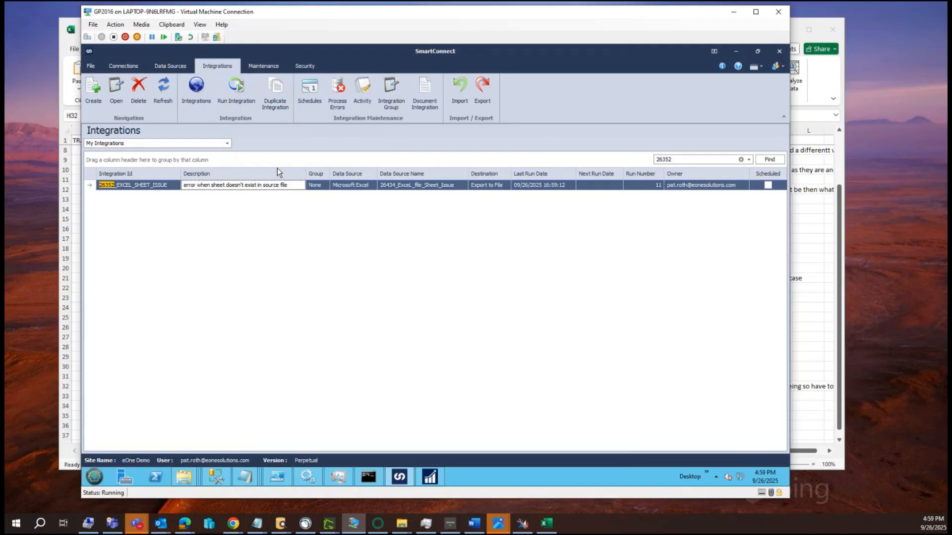
left_click(236, 91)
left_click(410, 274)
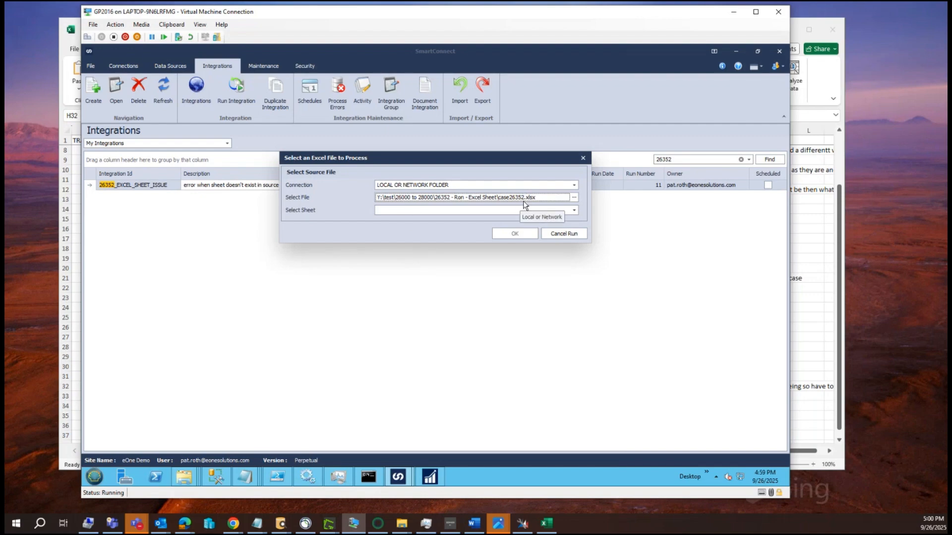
left_click(456, 211)
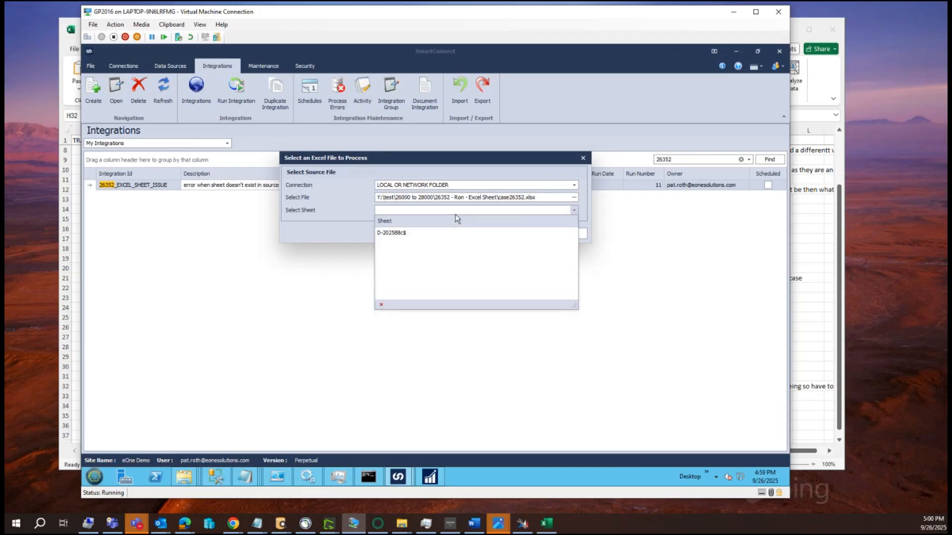
left_click(419, 233)
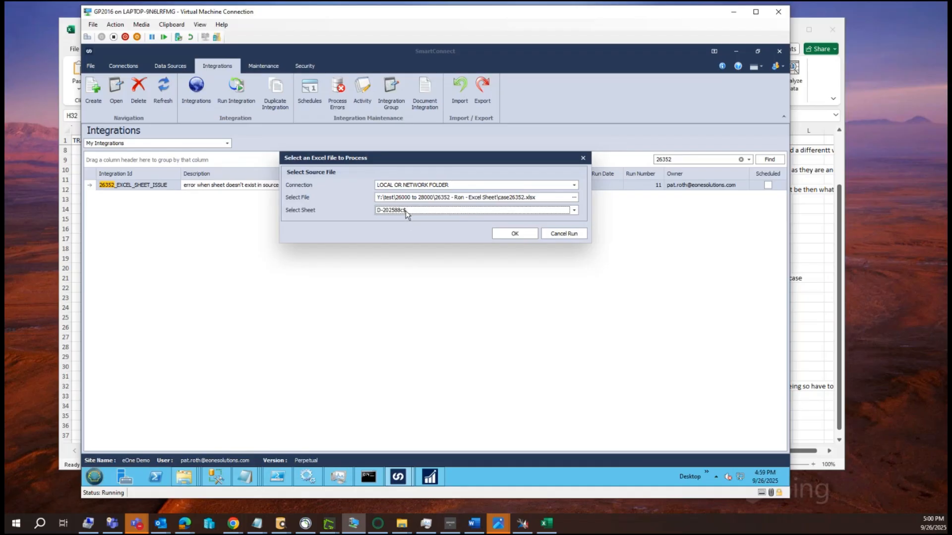
left_click(406, 211)
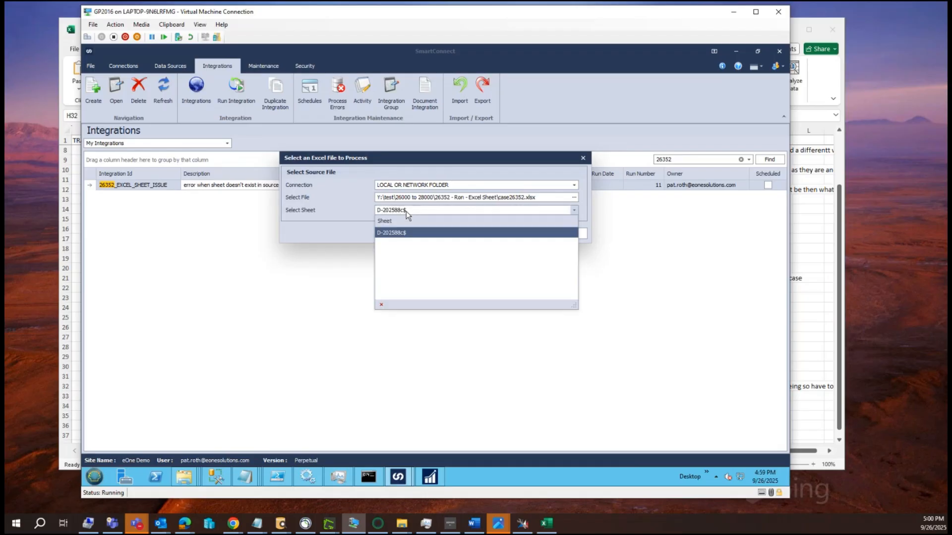
left_click(406, 233)
left_click(506, 233)
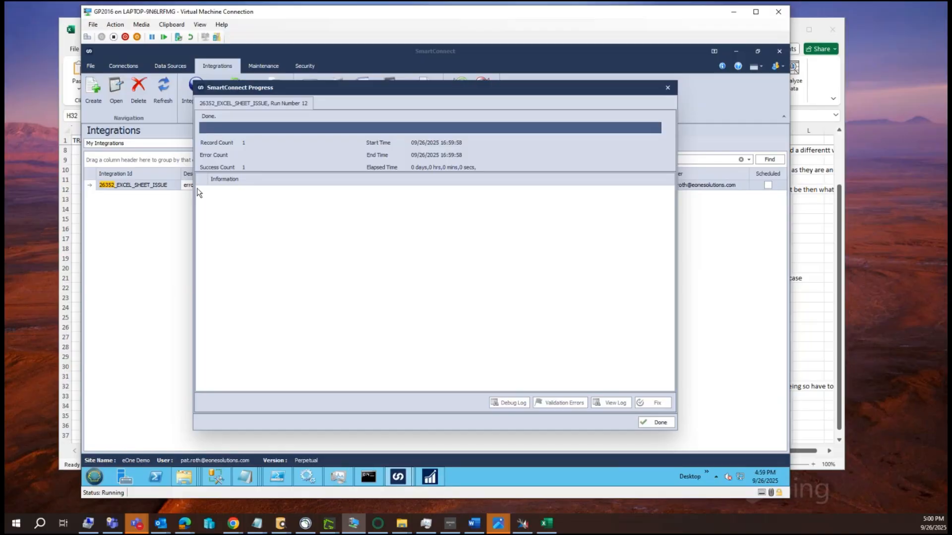
left_click(656, 422)
Step: Run the 26352_EXCEL_SHEET_ISSUE integration once more, choosing sheet D-202588c$ as the runtime source
left_click(233, 183)
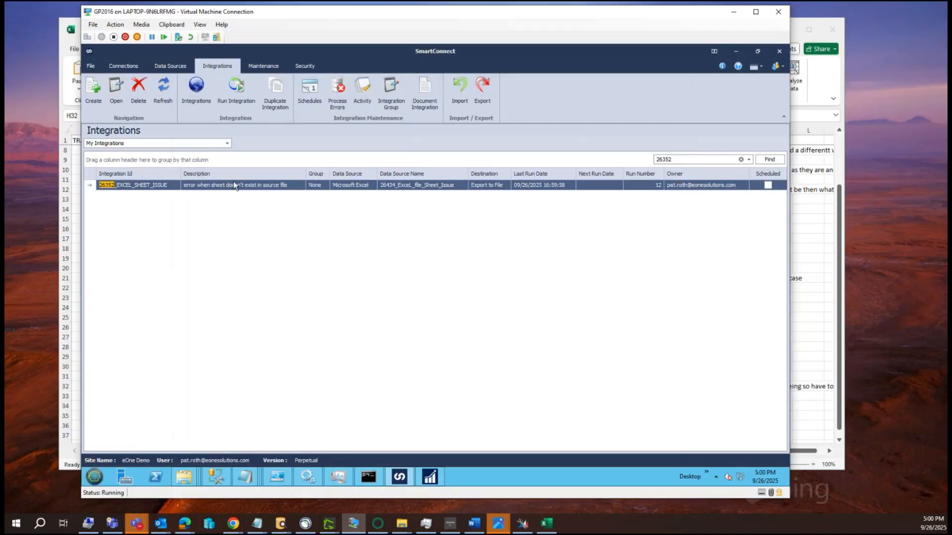
left_click(251, 105)
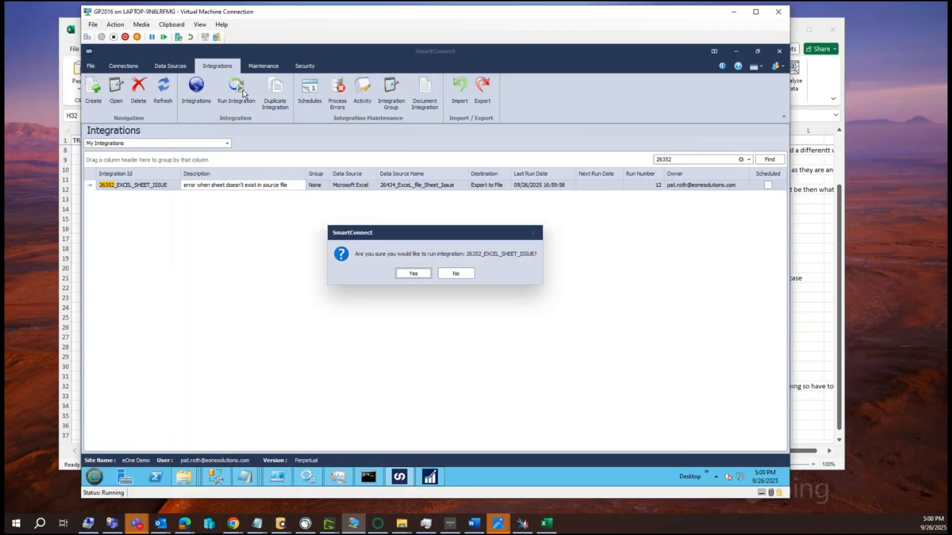
left_click(415, 271)
left_click(414, 210)
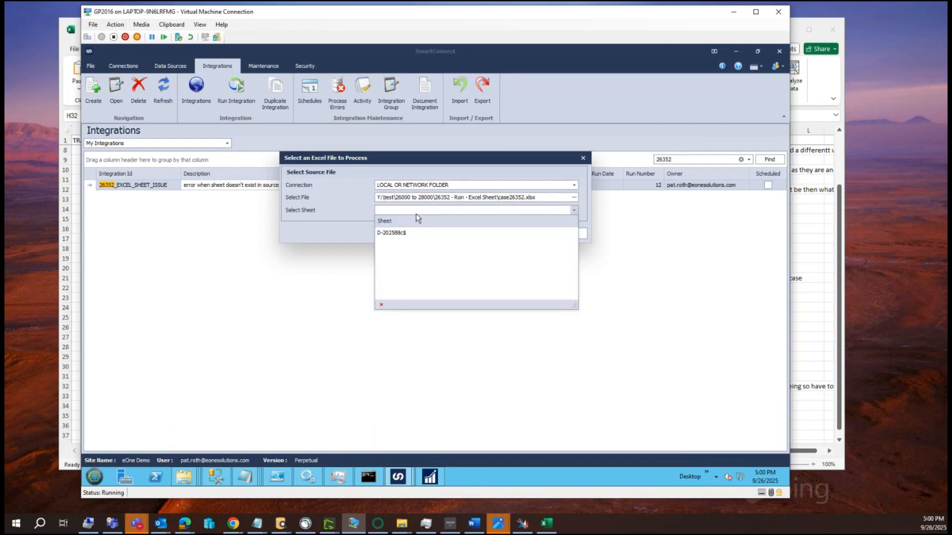
left_click(408, 232)
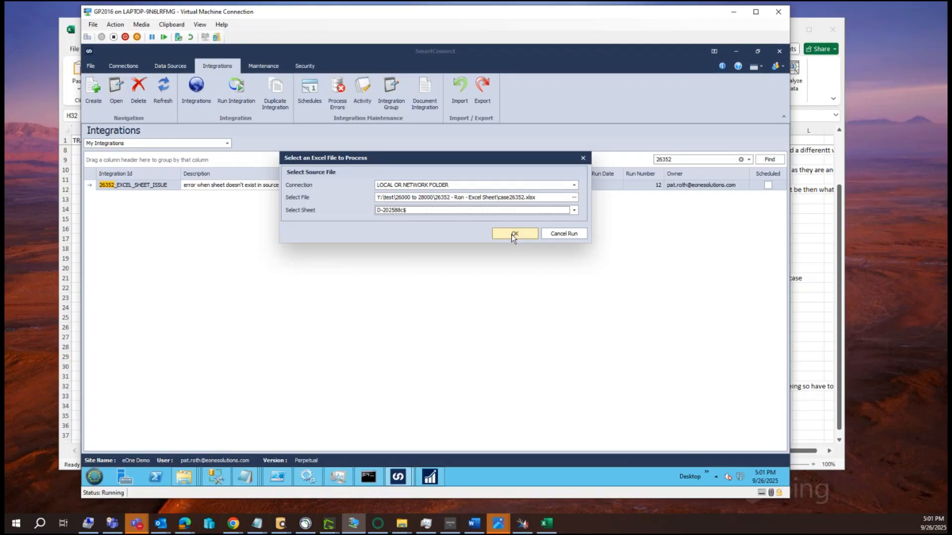
left_click(514, 234)
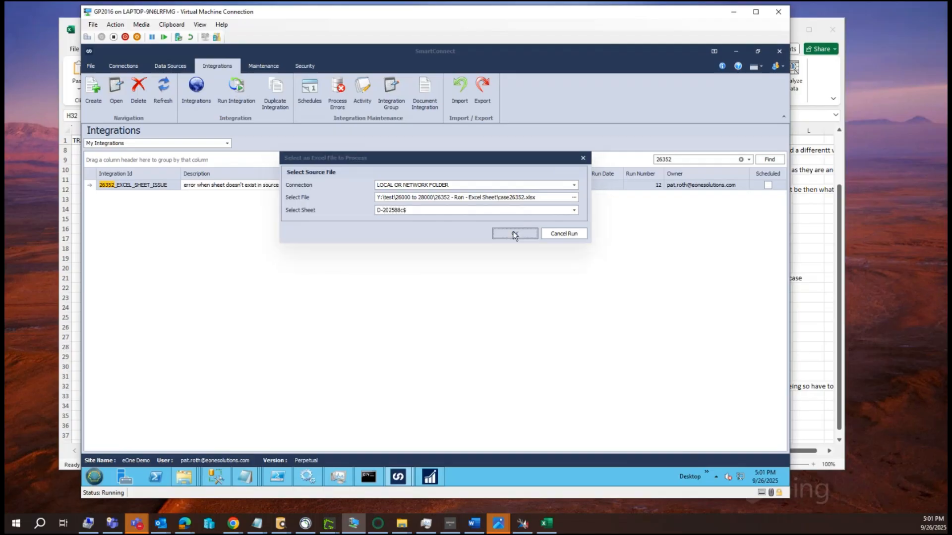